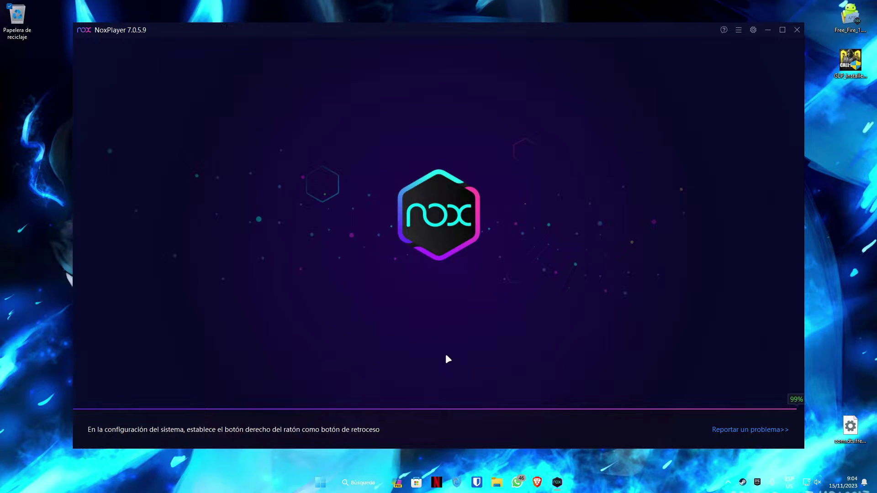
- Search Windows for nox, open its file location and follow the Nox shortcut to the program's bin folder
{"action": "left_click", "coordinate": [356, 483]}
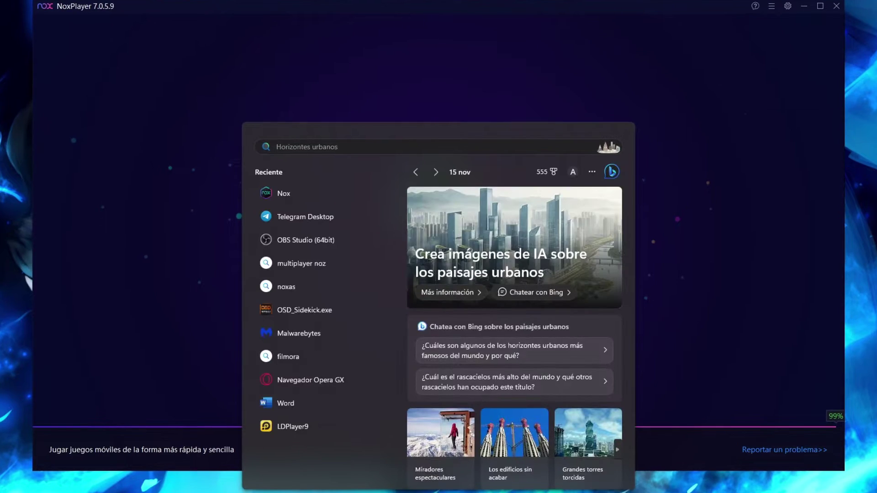
{"action": "type", "text": "nox"}
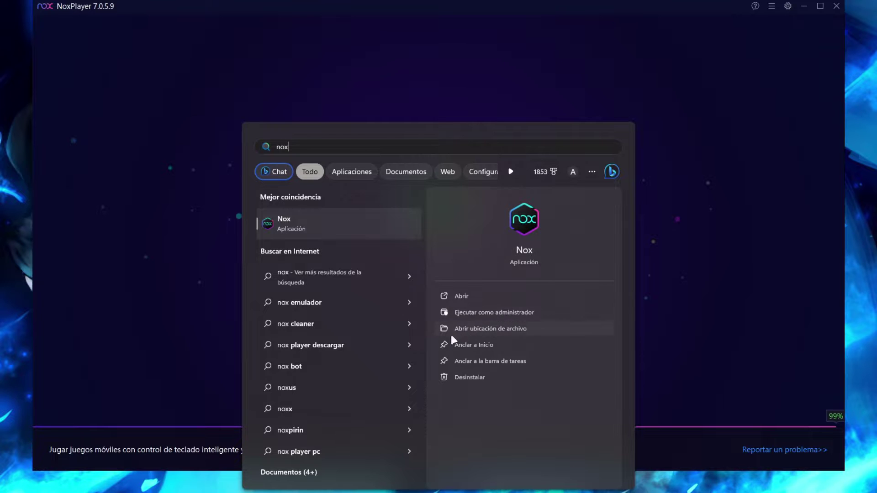
{"action": "left_click", "coordinate": [529, 329]}
{"action": "left_click_drag", "start_coordinate": [529, 326], "coordinate": [200, 144]}
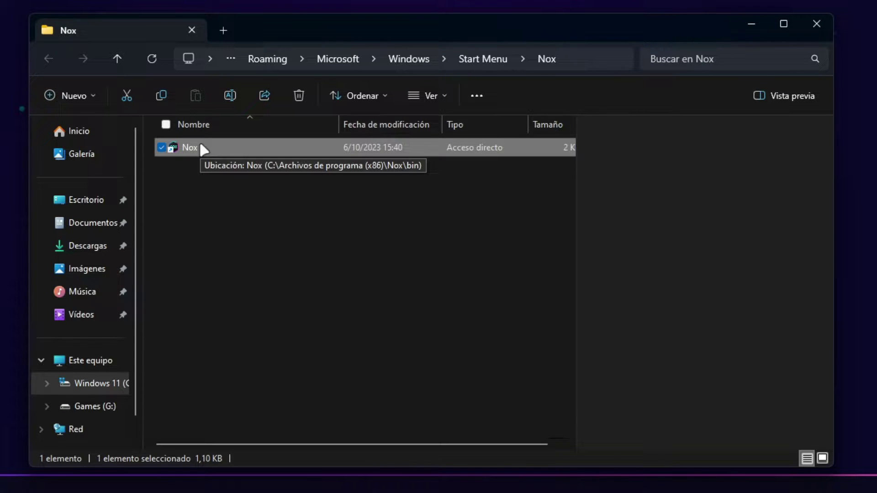
{"action": "left_click", "coordinate": [197, 139]}
{"action": "right_click", "coordinate": [198, 143]}
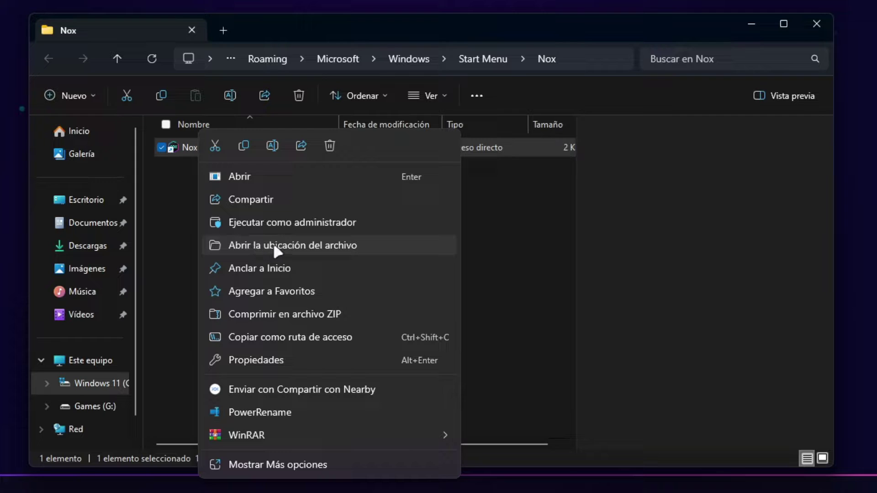
{"action": "left_click", "coordinate": [363, 247]}
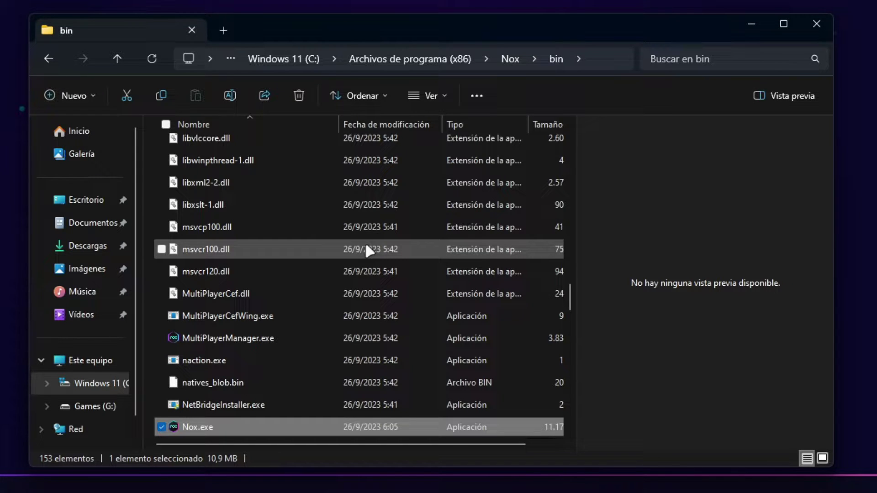
- Launch MultiPlayerManager.exe from the bin folder and show its multiple-instance manager
{"action": "scroll", "coordinate": [367, 247], "scroll_direction": "down", "scroll_amount": 1}
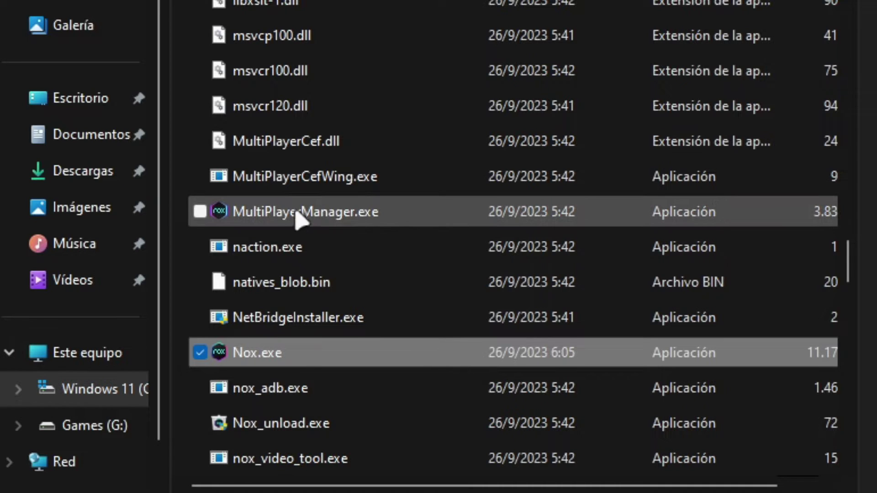
{"action": "left_click", "coordinate": [179, 274]}
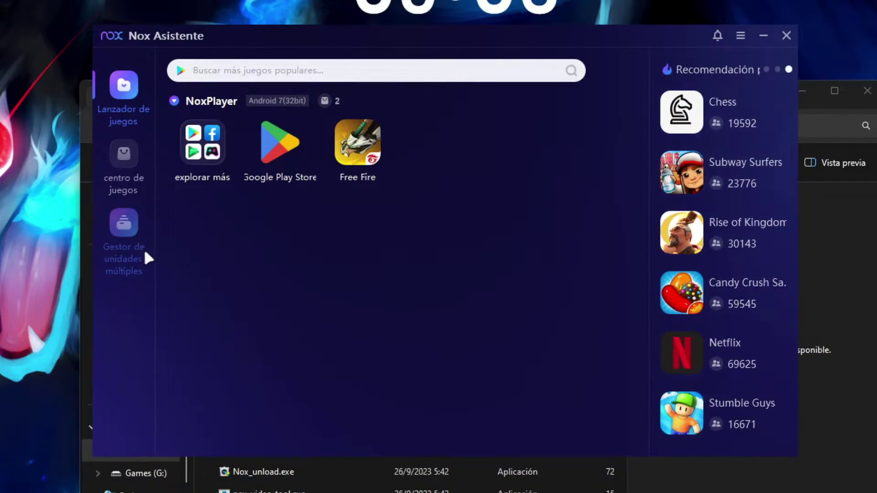
{"action": "left_click", "coordinate": [122, 274]}
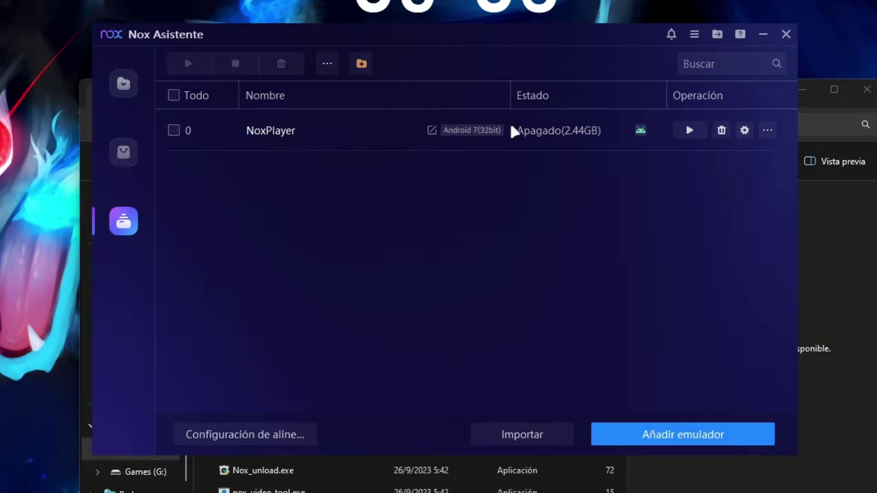
{"action": "mouse_move", "coordinate": [525, 37]}
{"action": "left_mouse_down"}
{"action": "mouse_move", "coordinate": [525, 58]}
{"action": "mouse_move", "coordinate": [525, 43]}
{"action": "left_mouse_up"}
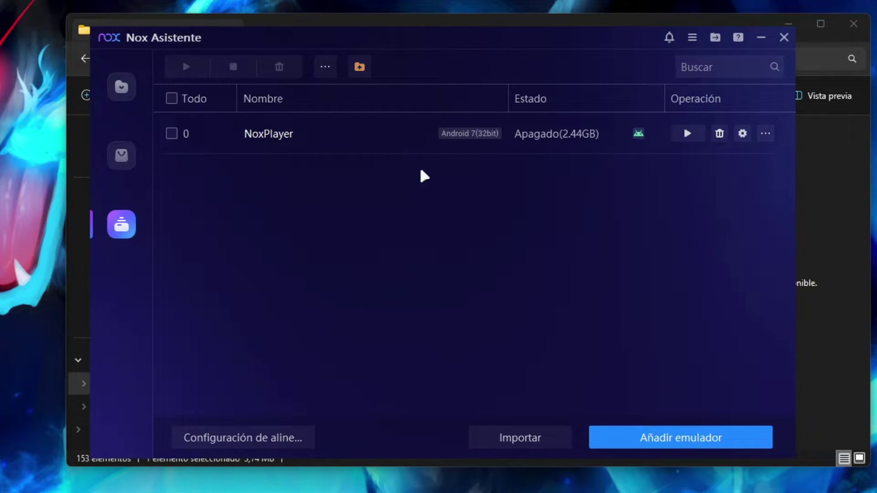
- Review the performance, rendering and resolution settings of the NoxPlayer instance and leave them without saving
{"action": "left_click", "coordinate": [742, 133]}
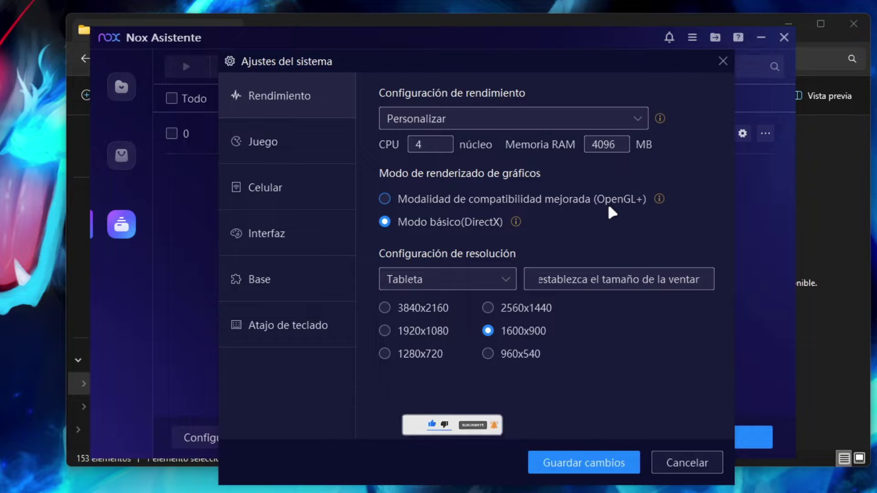
{"action": "left_click", "coordinate": [683, 463]}
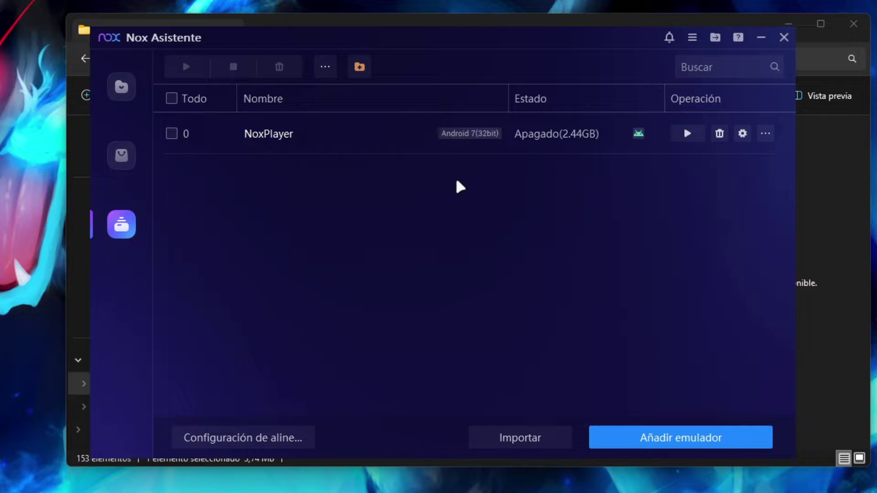
- Add a new emulator instance using the special Android 9 64-bit version
{"action": "left_click", "coordinate": [675, 442]}
{"action": "left_click_drag", "start_coordinate": [401, 147], "coordinate": [472, 207]}
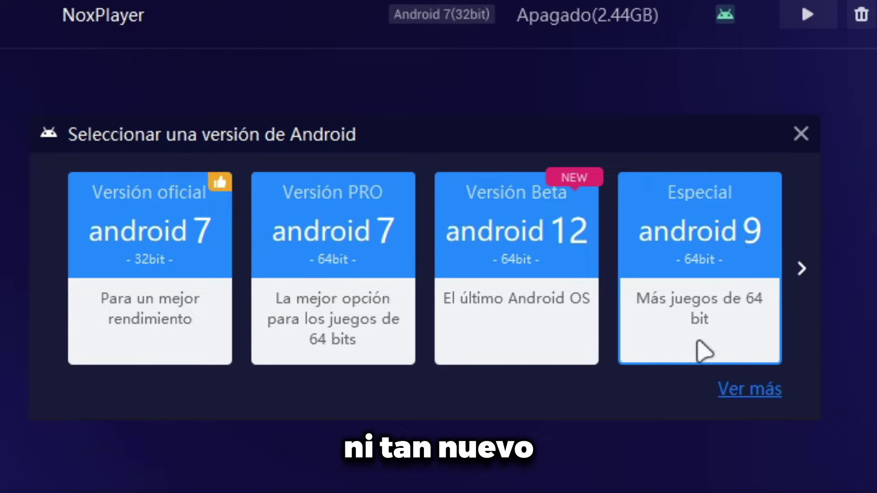
{"action": "left_click", "coordinate": [640, 293]}
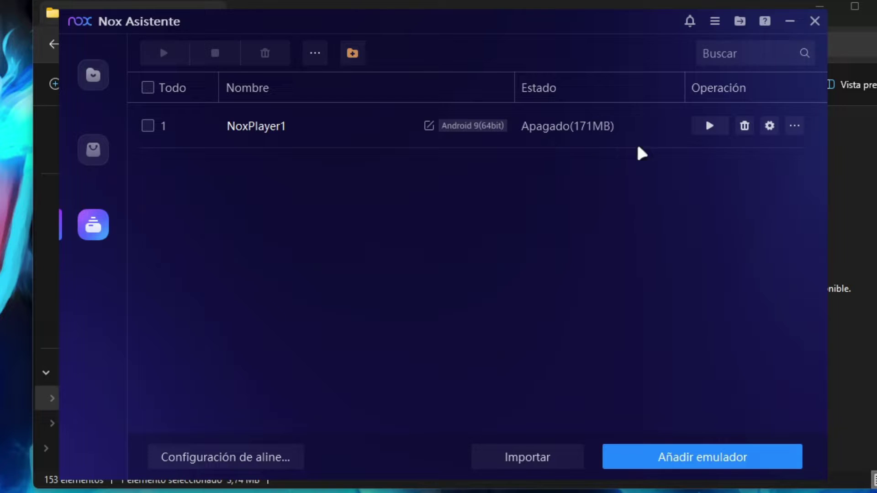
- Create a desktop shortcut for the Android 9 instance NoxPlayer1 and start the emulator from it
{"action": "left_click", "coordinate": [795, 125]}
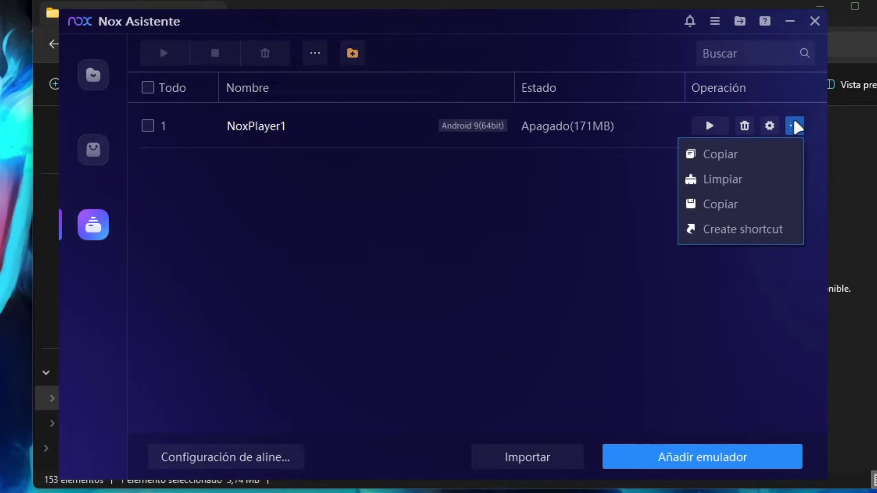
{"action": "left_click", "coordinate": [735, 231]}
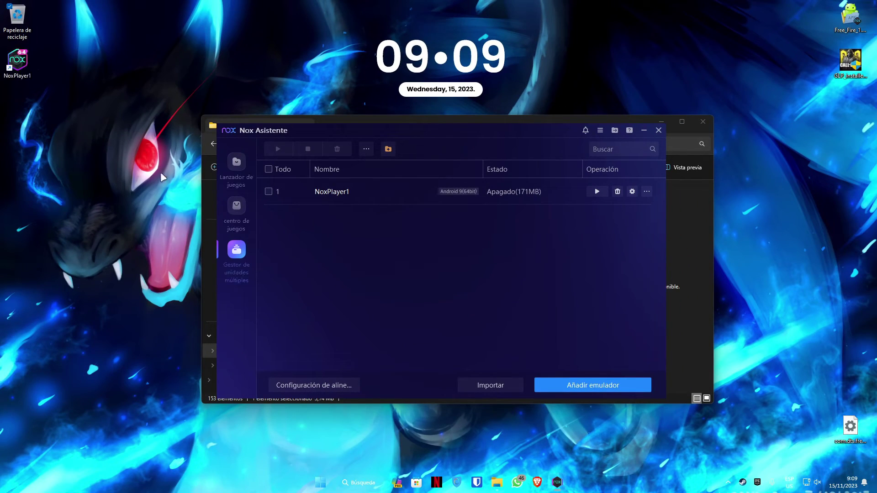
{"action": "left_click", "coordinate": [44, 92]}
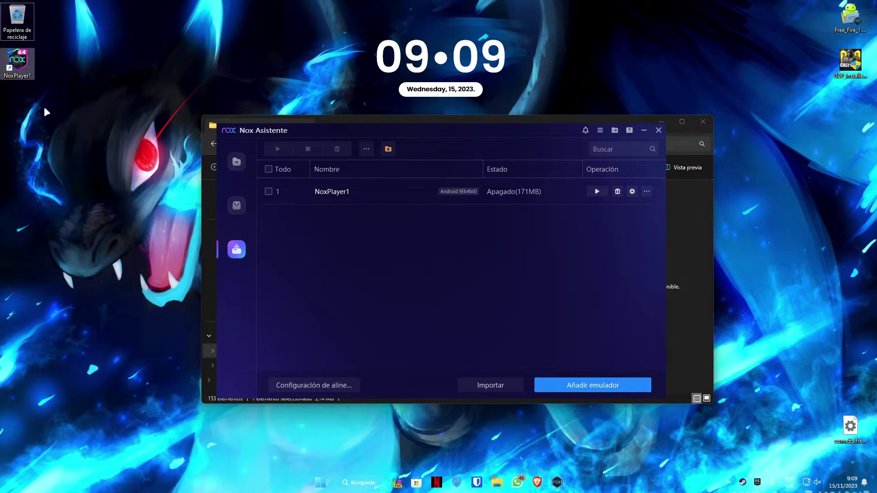
{"action": "double_click", "coordinate": [17, 61]}
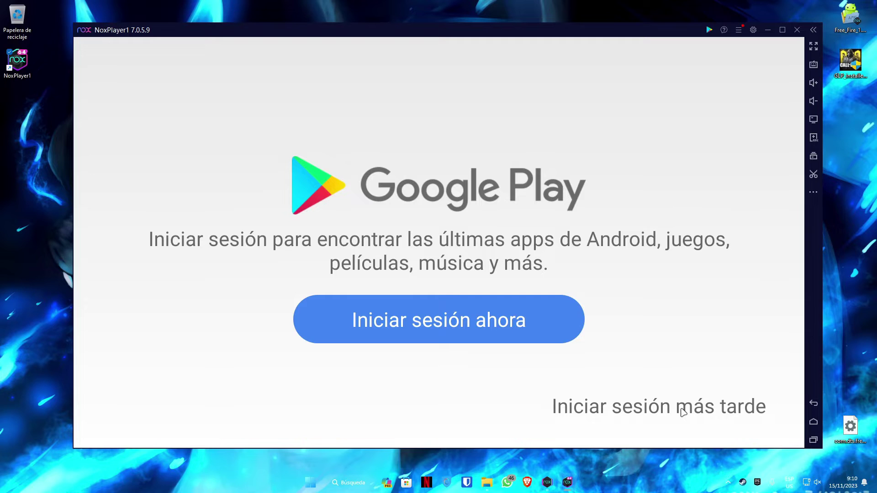
- Postpone the Google Play sign-in and look into the Tools folder on the emulator's home screen
{"action": "left_click", "coordinate": [682, 411]}
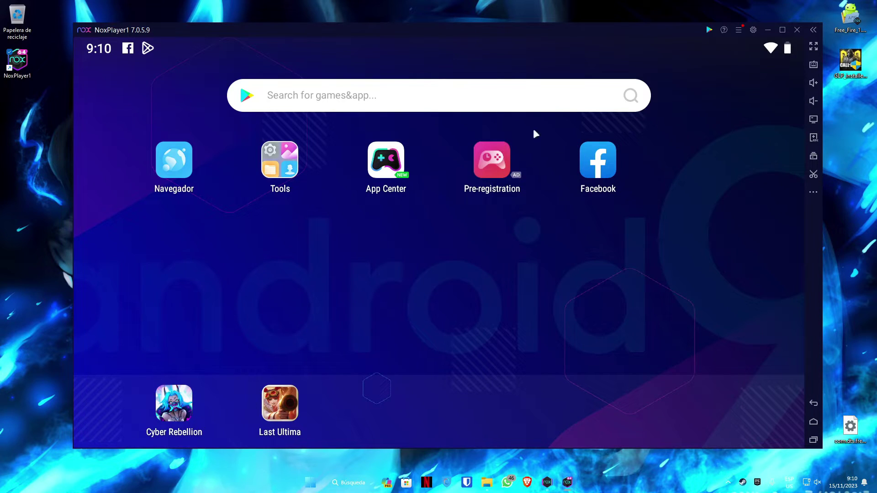
{"action": "left_click", "coordinate": [267, 175]}
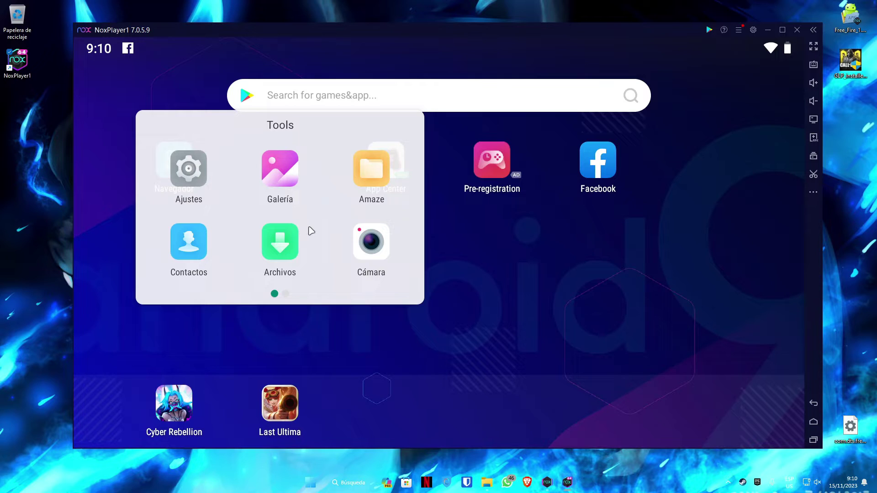
{"action": "left_click", "coordinate": [500, 237]}
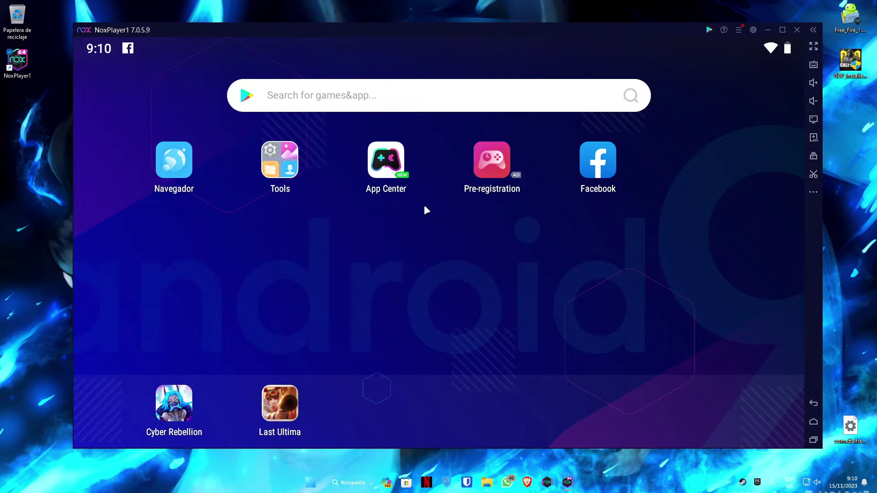
{"action": "left_click", "coordinate": [182, 171]}
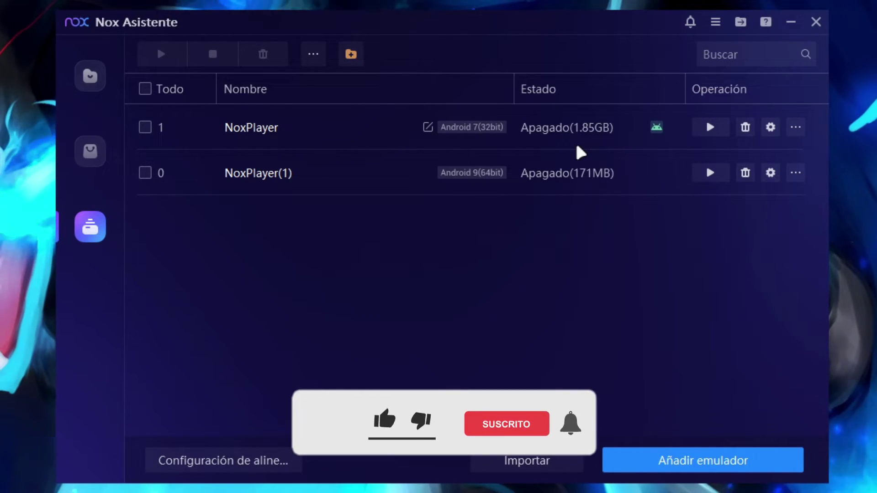
- Back up the Android 7 NoxPlayer instance to the desktop (Escritorio) as NoxPlayer20231121173955.npbk
{"action": "left_click", "coordinate": [796, 128]}
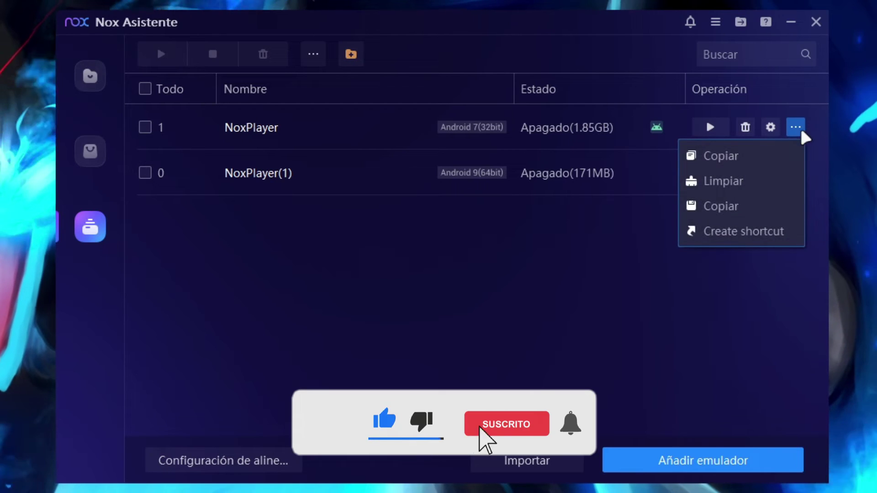
{"action": "left_click", "coordinate": [750, 211]}
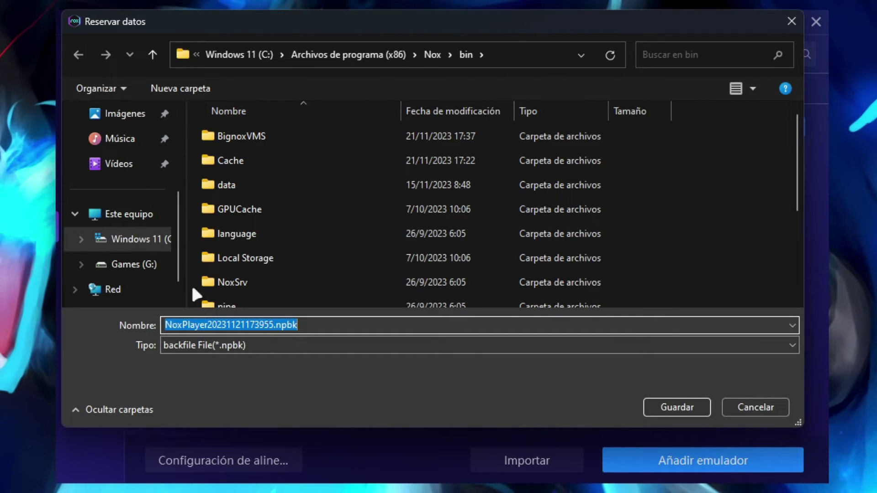
{"action": "scroll", "coordinate": [134, 218], "scroll_direction": "up", "scroll_amount": 4}
{"action": "left_click", "coordinate": [132, 194]}
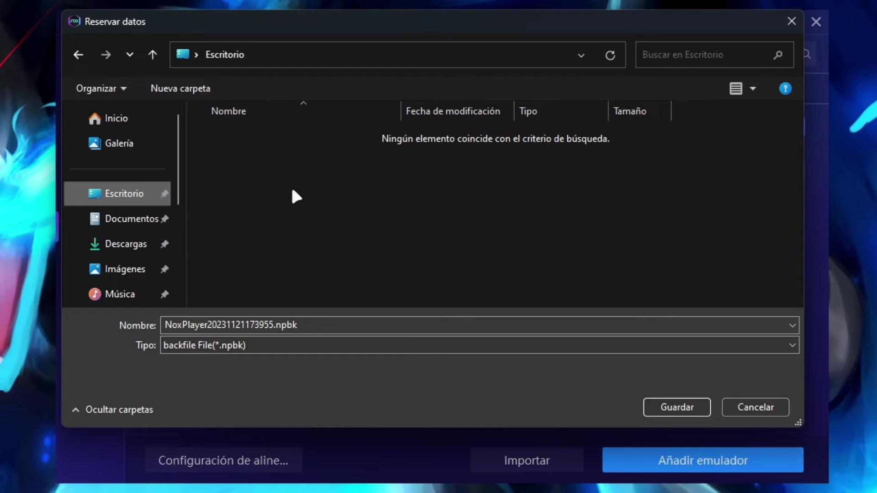
{"action": "left_click", "coordinate": [685, 407]}
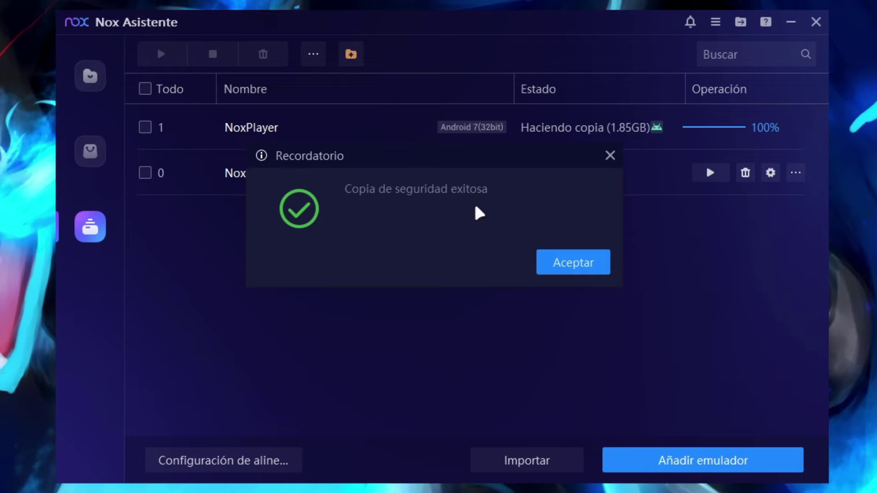
{"action": "left_click", "coordinate": [552, 263]}
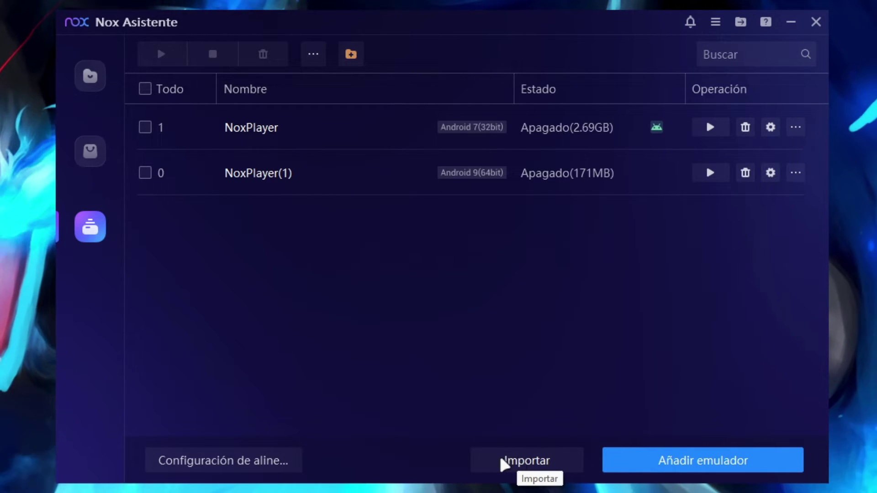
- Import the backup NoxPlayer20231121173955.npbk from the desktop as a new emulator instance
{"action": "left_click", "coordinate": [523, 461]}
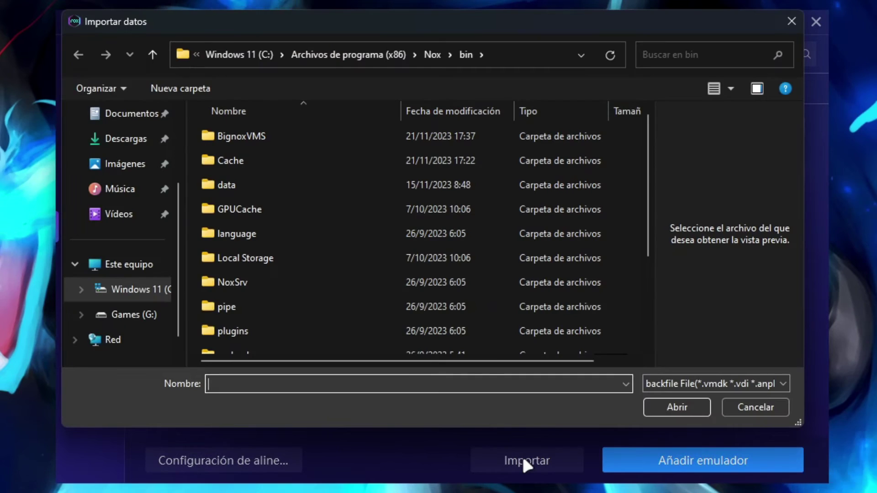
{"action": "scroll", "coordinate": [121, 206], "scroll_direction": "up", "scroll_amount": 3}
{"action": "left_click", "coordinate": [122, 196]}
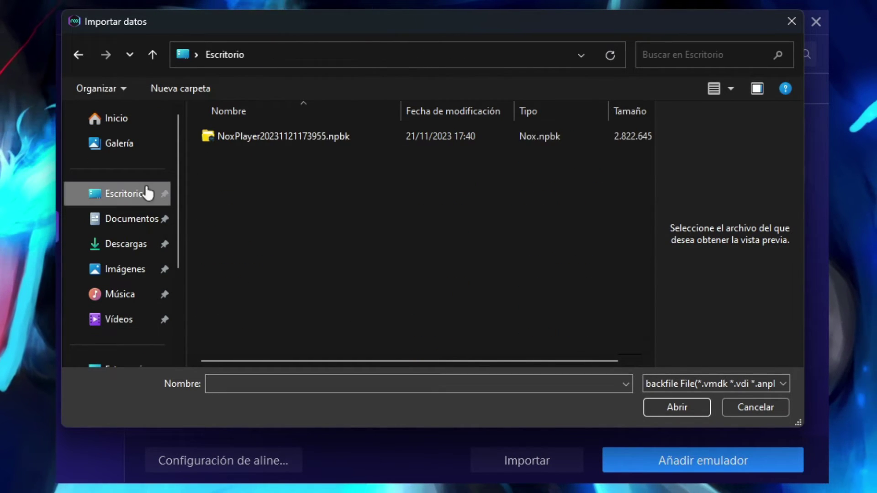
{"action": "left_click", "coordinate": [229, 135]}
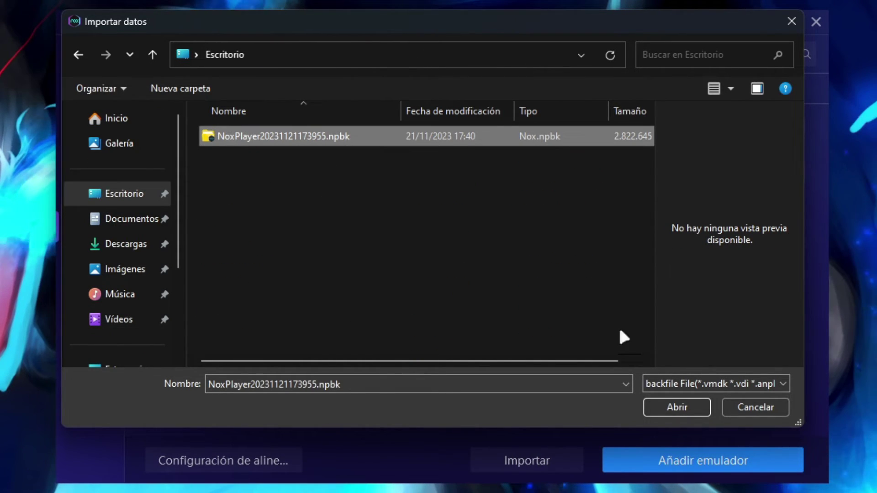
{"action": "left_click", "coordinate": [661, 405]}
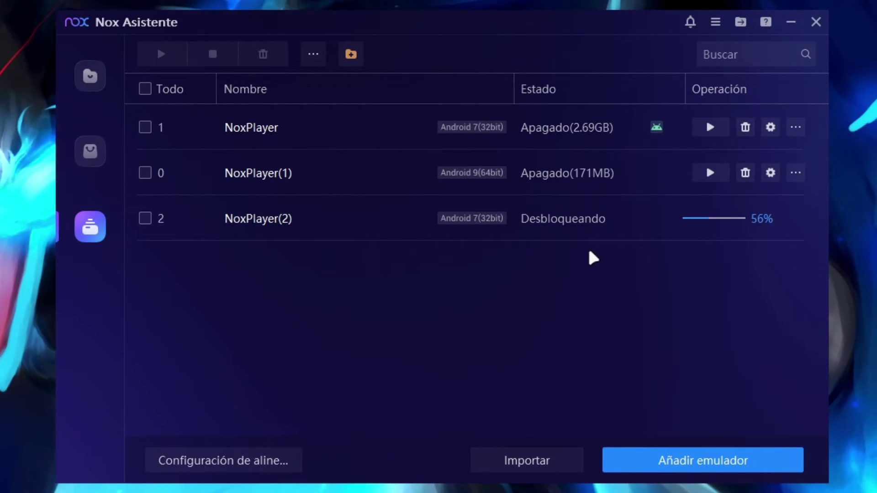
{"action": "mouse_move", "coordinate": [451, 217]}
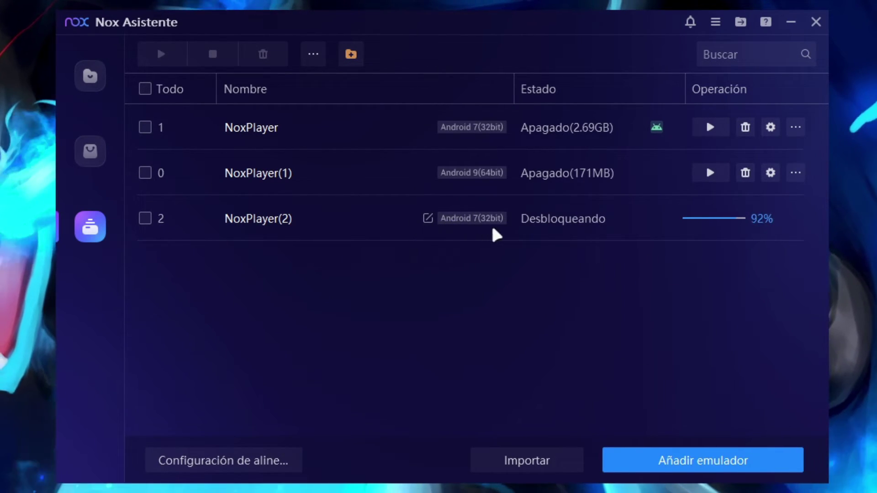
{"action": "left_click", "coordinate": [570, 264]}
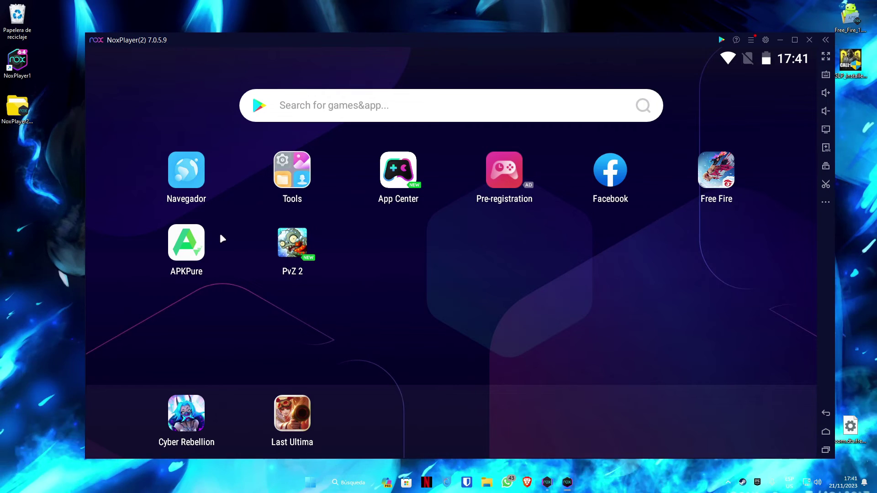
- Close the running NoxPlayer(2) emulator and return to the instance manager
{"action": "left_click", "coordinate": [809, 39]}
{"action": "left_click", "coordinate": [492, 269]}
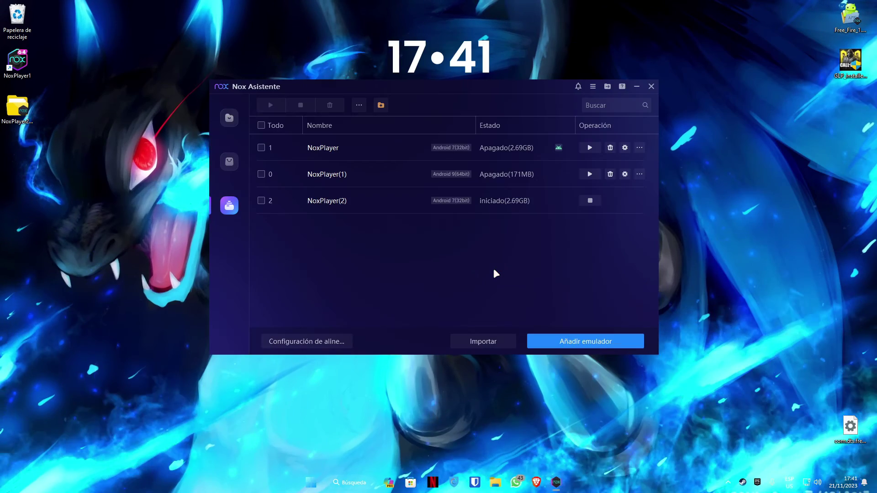